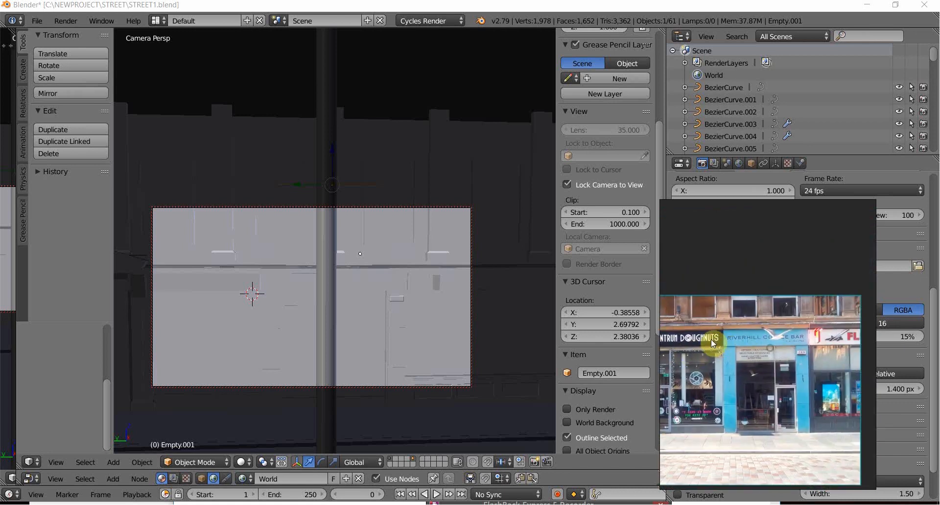
Switch the viewport shading to Wireframe and view the street building's facade through the camera.
middle_click_drag(285, 261, 304, 278)
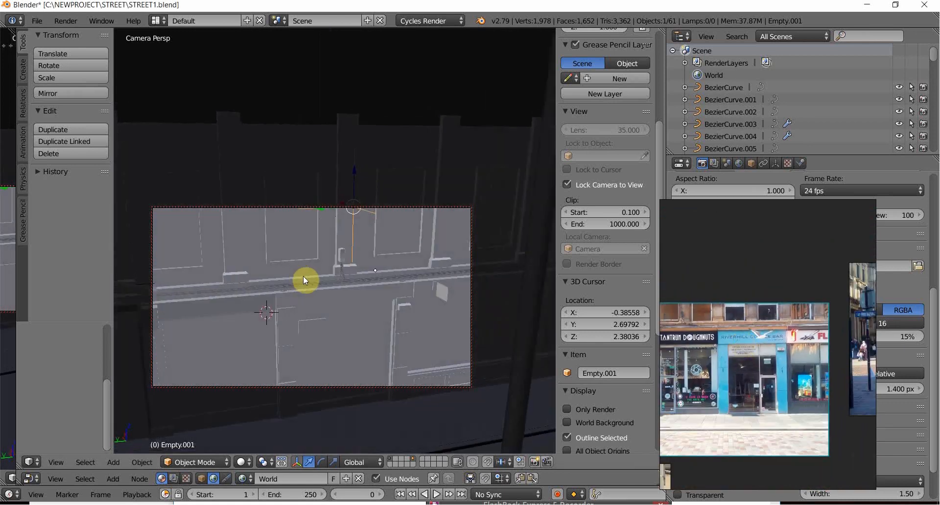
left_click(241, 462)
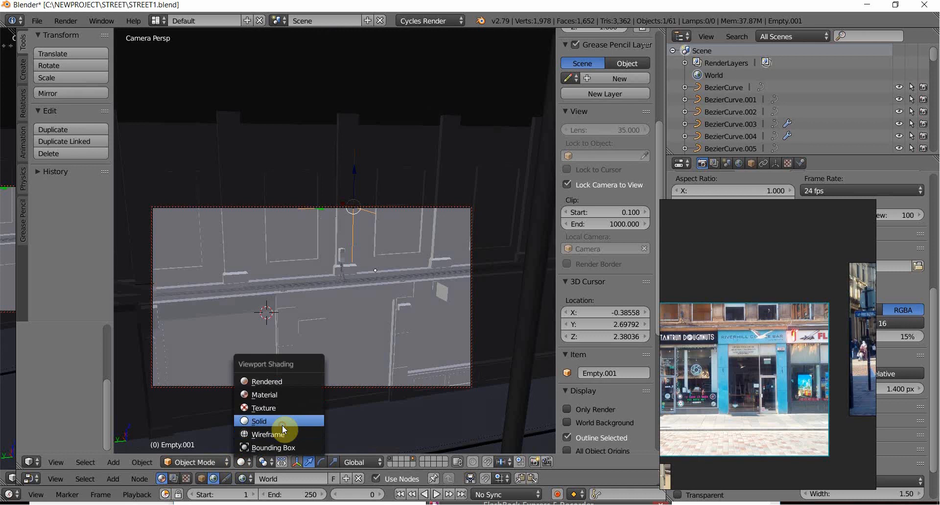
left_click(282, 424)
left_click(242, 462)
left_click(257, 434)
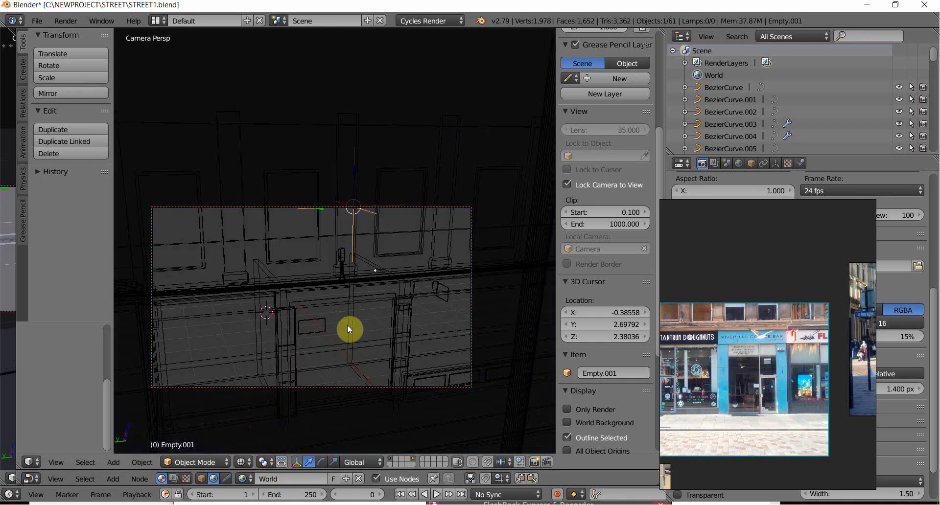
mouse_move(348, 327)
middle_mouse_down()
mouse_move(252, 332)
mouse_move(237, 323)
mouse_move(248, 332)
mouse_move(382, 329)
mouse_move(404, 317)
mouse_move(424, 325)
mouse_move(369, 310)
mouse_move(298, 310)
mouse_move(307, 430)
middle_mouse_up()
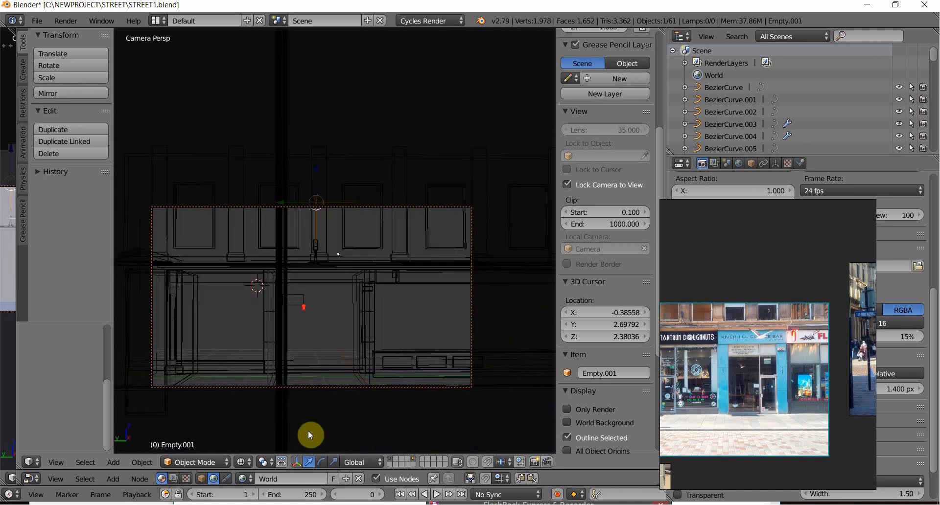
Switch the viewport to Material shading and inspect the building from the front and from an angle.
left_click(240, 462)
left_click(246, 395)
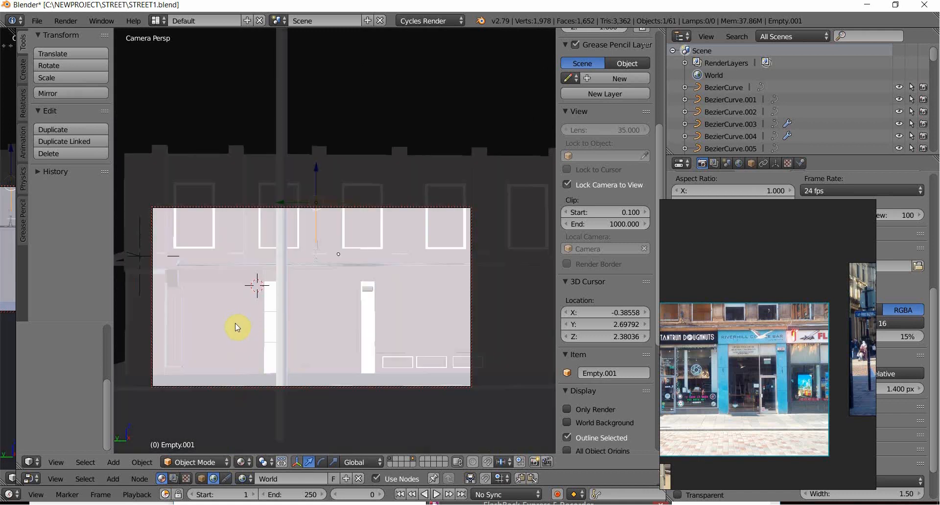
middle_click_drag(239, 325, 248, 295)
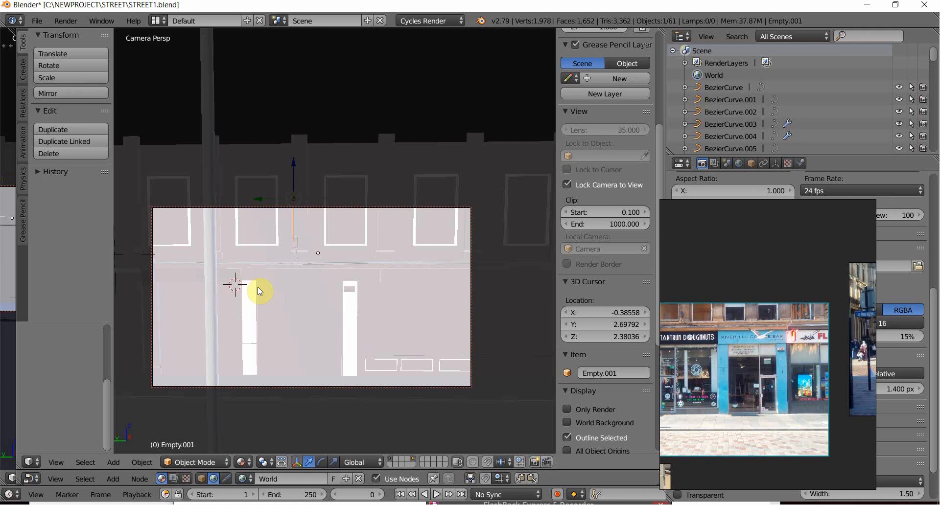
middle_click_drag(211, 278, 287, 296)
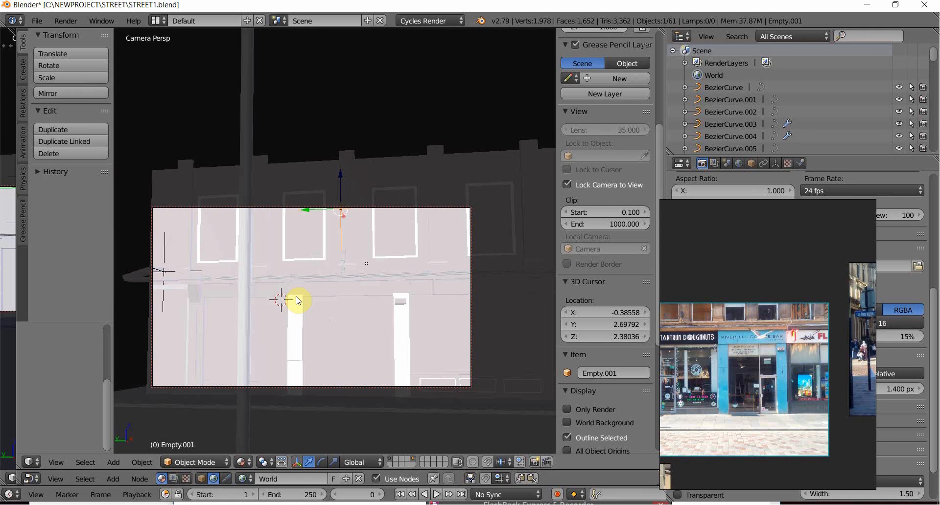
middle_click_drag(281, 302, 293, 317)
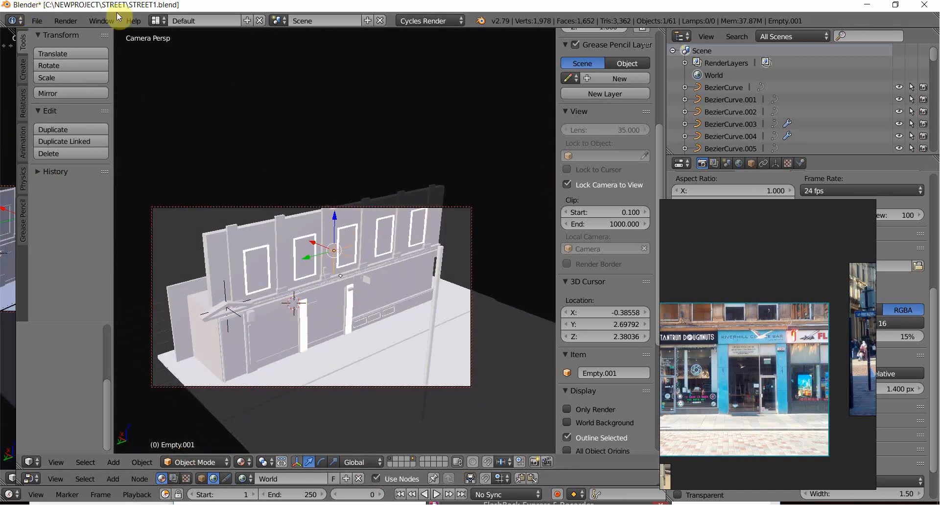
Preview the whole building in Texture shading from an oblique angle.
left_click(241, 462)
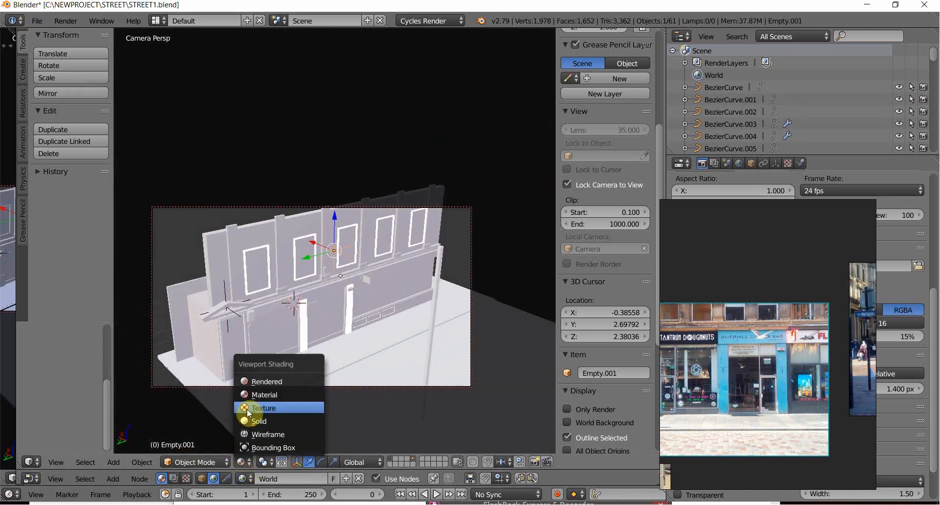
left_click(269, 403)
middle_click_drag(268, 403, 366, 307)
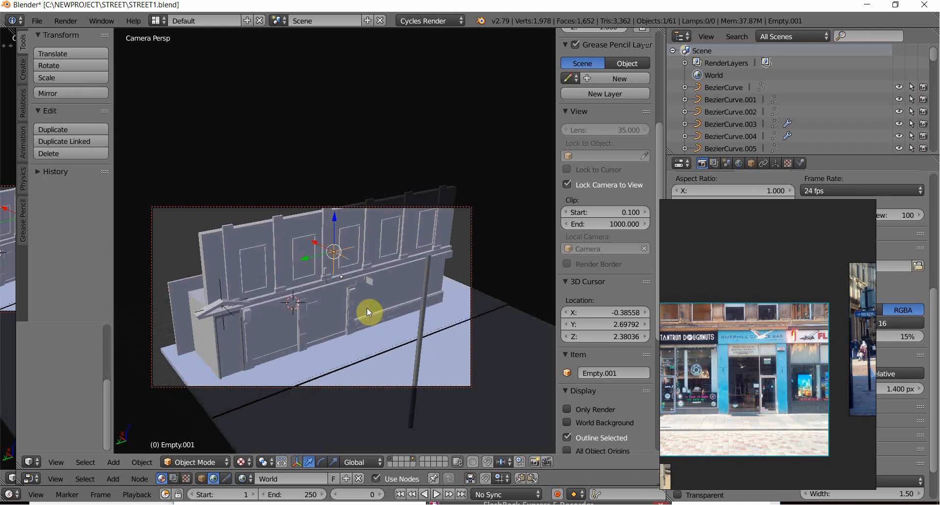
Return the viewport to Wireframe shading and examine the building's structure from far away and close to the shopfront.
left_click(240, 462)
left_click(243, 435)
mouse_move(298, 314)
middle_mouse_down()
mouse_move(303, 308)
mouse_move(352, 369)
mouse_move(354, 340)
mouse_move(325, 357)
mouse_move(314, 322)
mouse_move(275, 287)
mouse_move(304, 291)
mouse_move(325, 325)
mouse_move(308, 271)
mouse_move(308, 310)
mouse_move(357, 325)
mouse_move(265, 318)
mouse_move(293, 309)
middle_mouse_up()
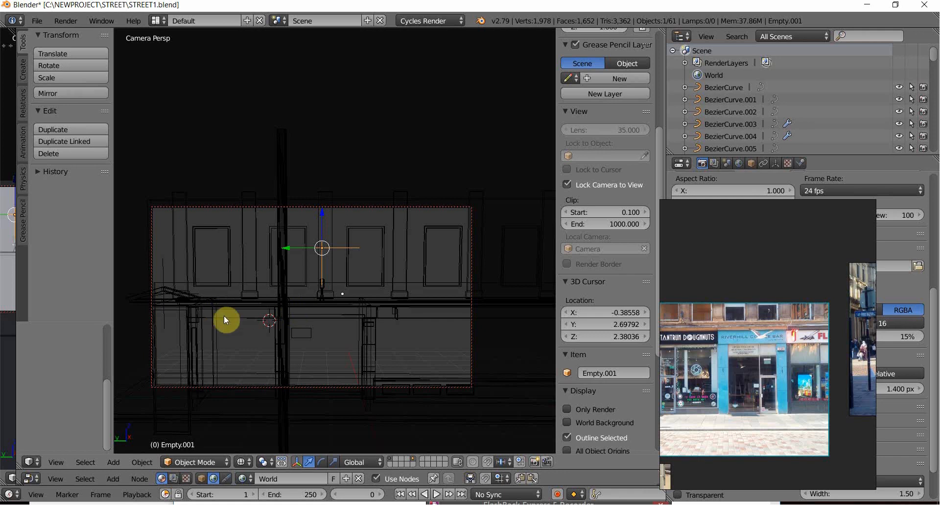
mouse_move(285, 289)
middle_mouse_down()
mouse_move(294, 293)
mouse_move(271, 266)
mouse_move(277, 272)
middle_mouse_up()
scroll(277, 270, "down", 1)
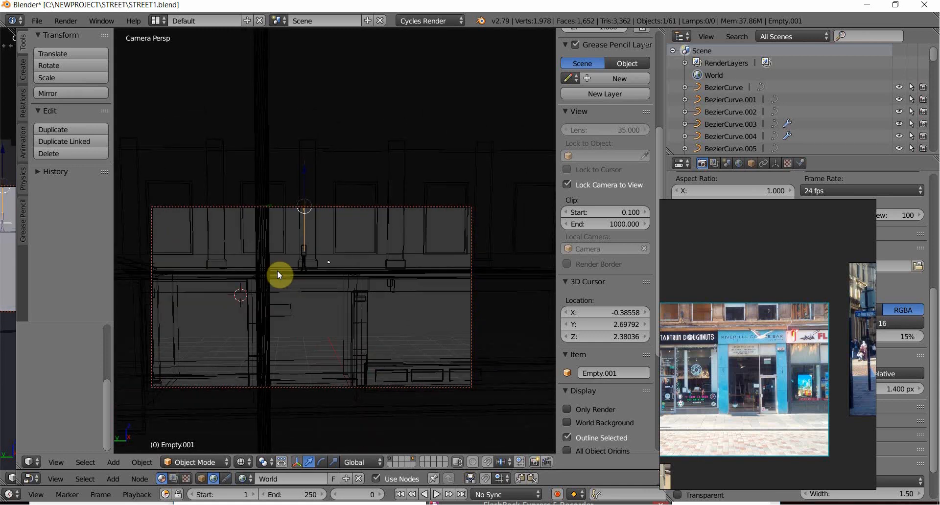
middle_click_drag(277, 271, 297, 283)
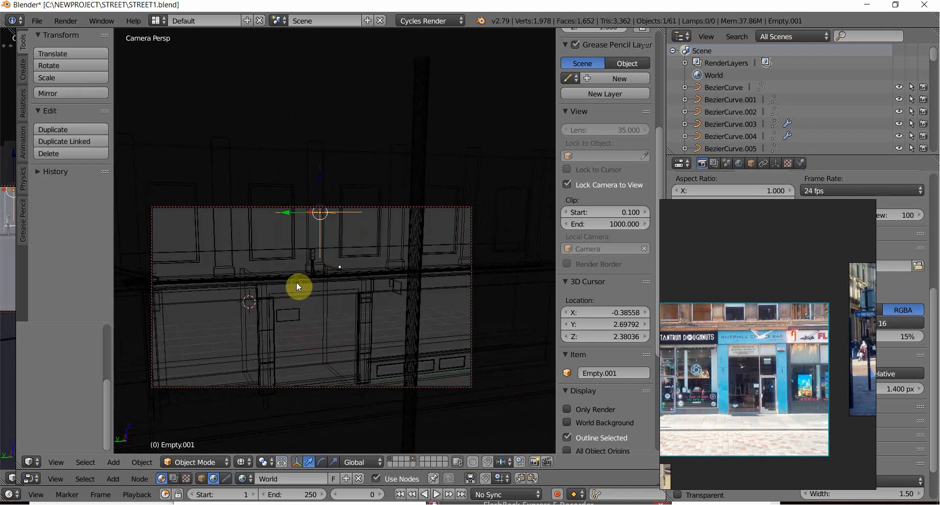
scroll(301, 285, "down", 2)
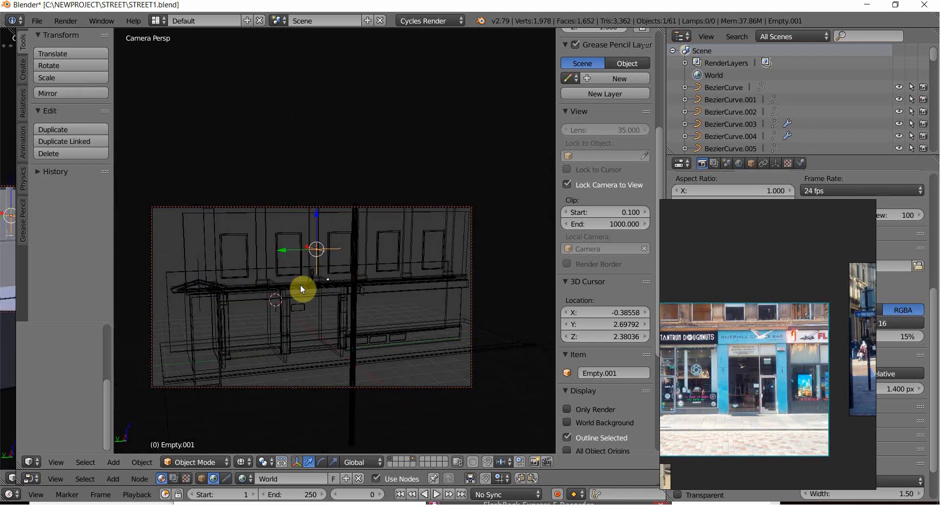
scroll(300, 285, "down", 2)
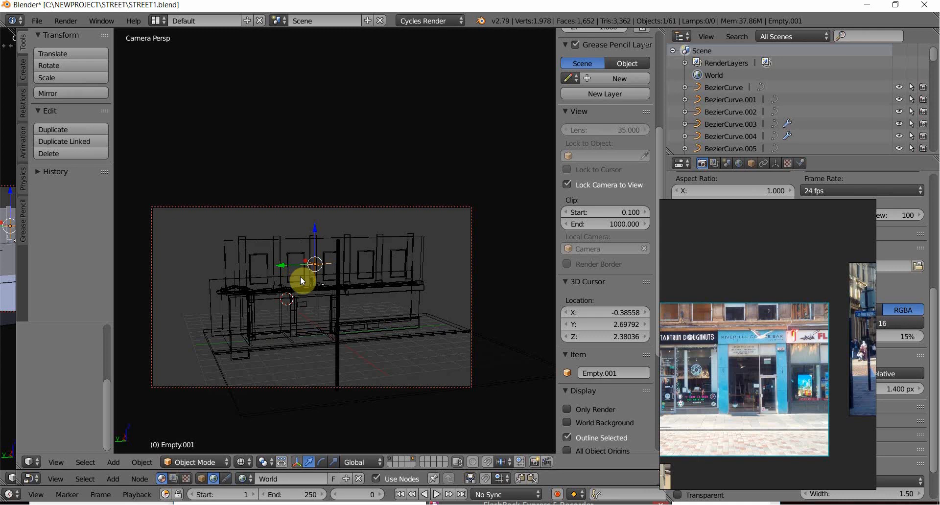
scroll(301, 276, "down", 3)
middle_click_drag(286, 277, 277, 271, "shift")
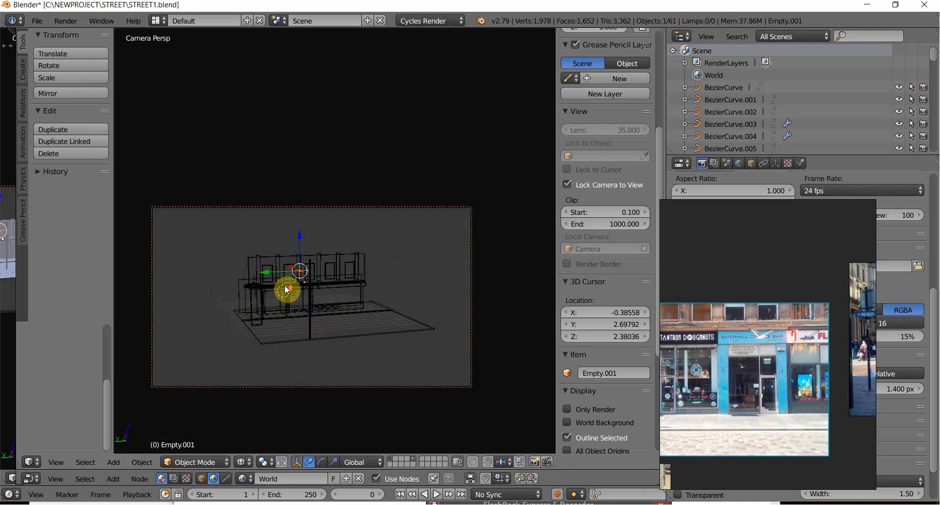
scroll(286, 290, "up", 6)
scroll(299, 319, "up", 4)
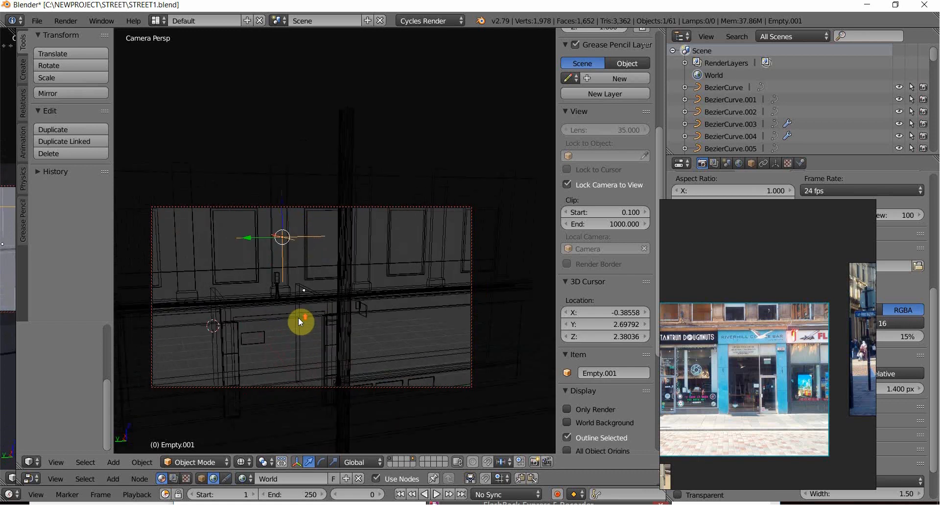
middle_click_drag(287, 315, 287, 296)
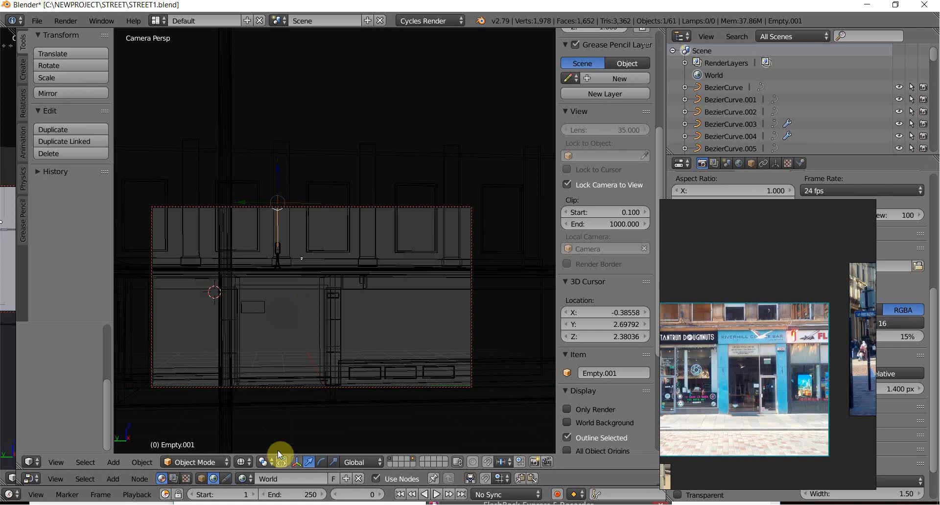
Preview the shopfront in Rendered shading and inspect how light and shadows fall on the facade.
left_click(243, 461)
left_click(253, 385)
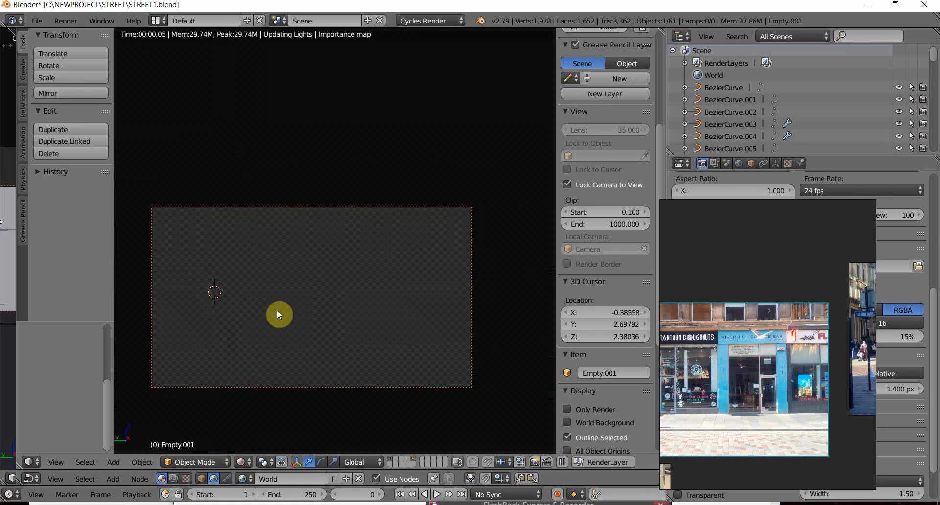
middle_click_drag(239, 259, 233, 265)
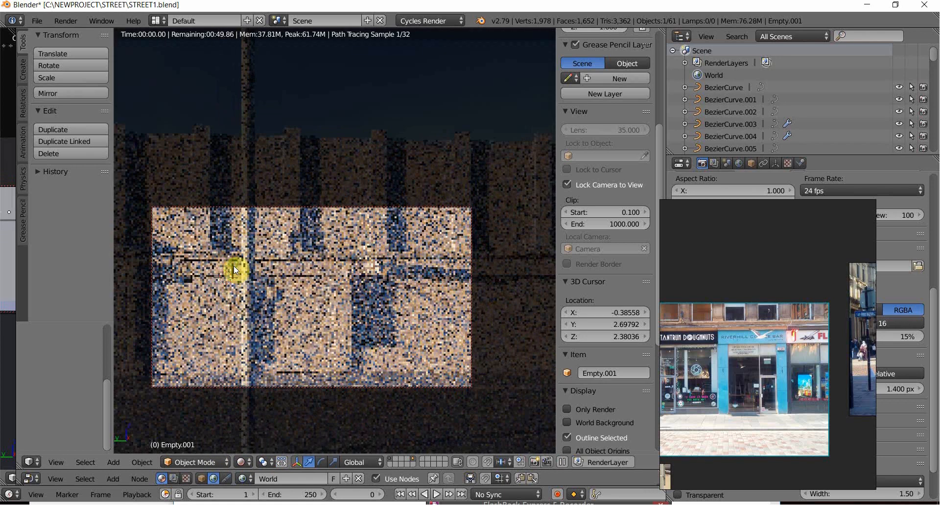
middle_click_drag(228, 322, 231, 437, "shift")
scroll(224, 306, "up", 2)
Set the viewport shading back to Solid and view the shopfront head-on.
left_click(264, 462)
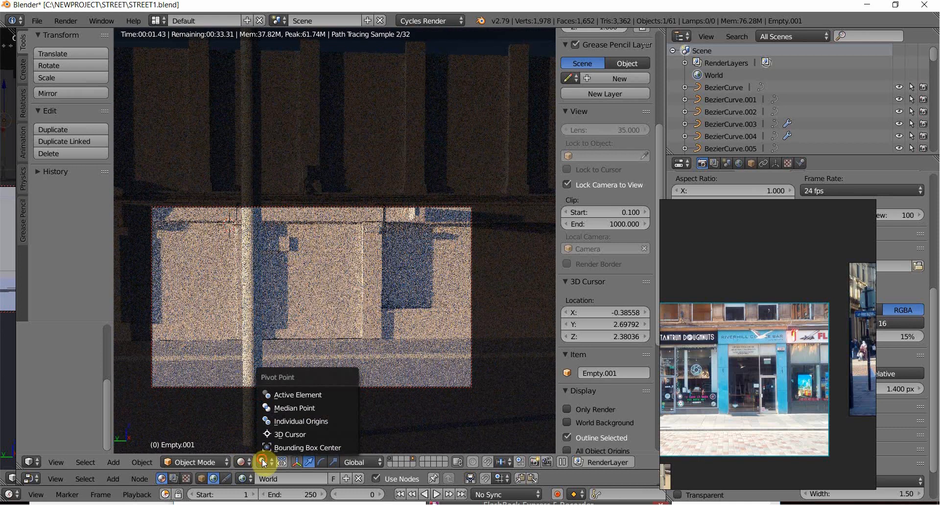
left_click(242, 462)
left_click(248, 420)
mouse_move(262, 295)
middle_mouse_down()
mouse_move(318, 341)
mouse_move(395, 339)
mouse_move(328, 326)
mouse_move(310, 365)
mouse_move(342, 345)
mouse_move(248, 323)
mouse_move(331, 329)
mouse_move(296, 343)
mouse_move(263, 335)
mouse_move(302, 359)
mouse_move(269, 329)
mouse_move(316, 344)
mouse_move(243, 326)
mouse_move(250, 308)
mouse_move(238, 282)
mouse_move(271, 254)
mouse_move(252, 260)
middle_mouse_up()
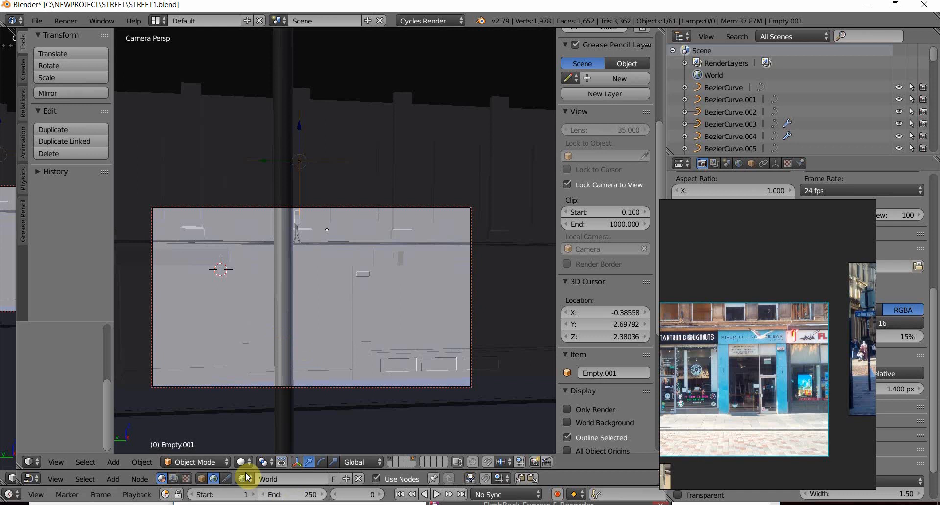
Set the viewport shading to Rendered and reframe the camera view on the full row of shopfronts.
left_click(235, 463)
left_click(248, 427)
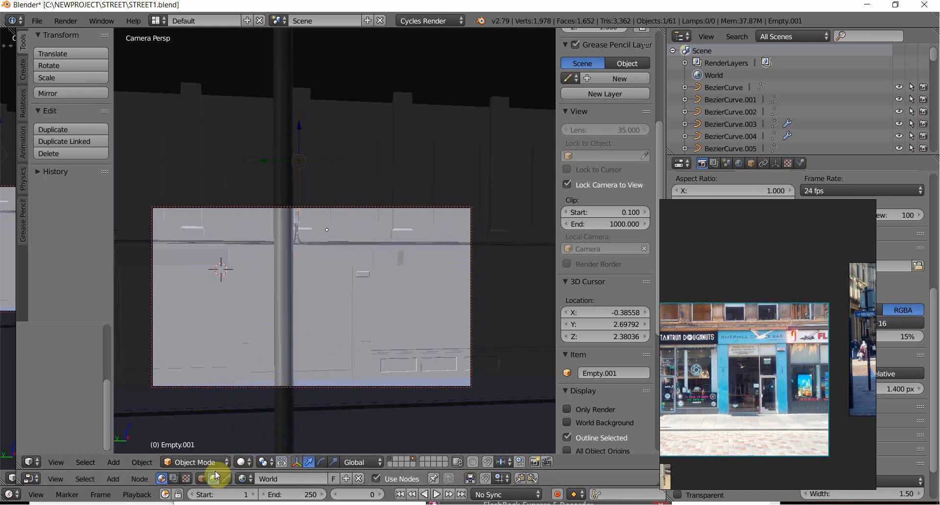
left_click(241, 462)
left_click(260, 463)
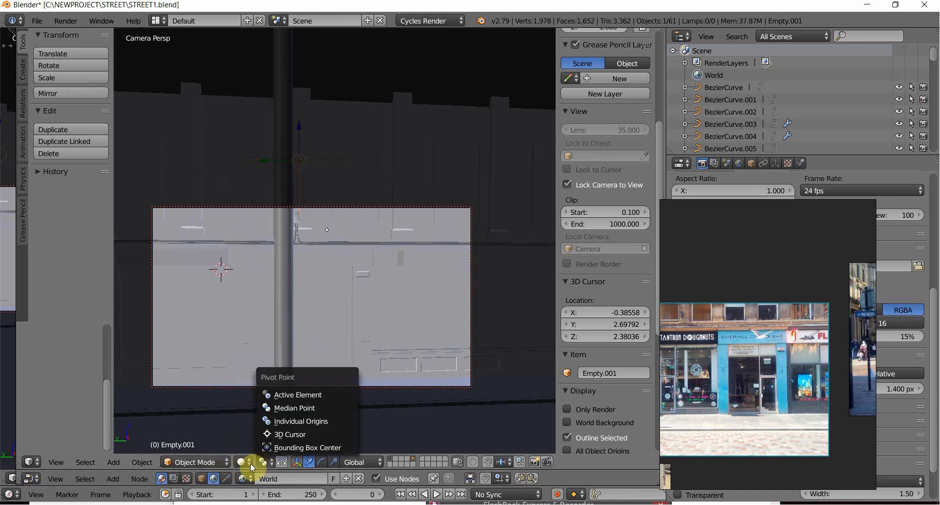
left_click(247, 462)
left_click(249, 421)
left_click(240, 462)
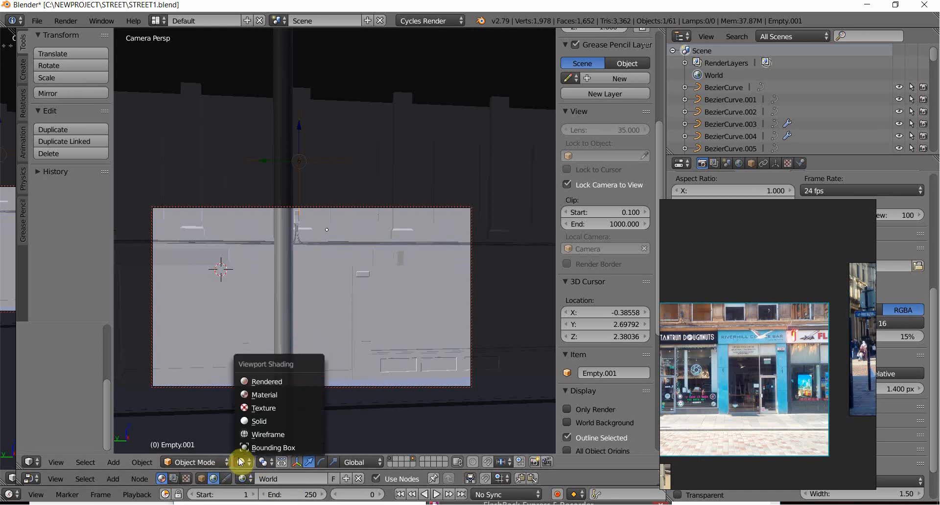
left_click(246, 384)
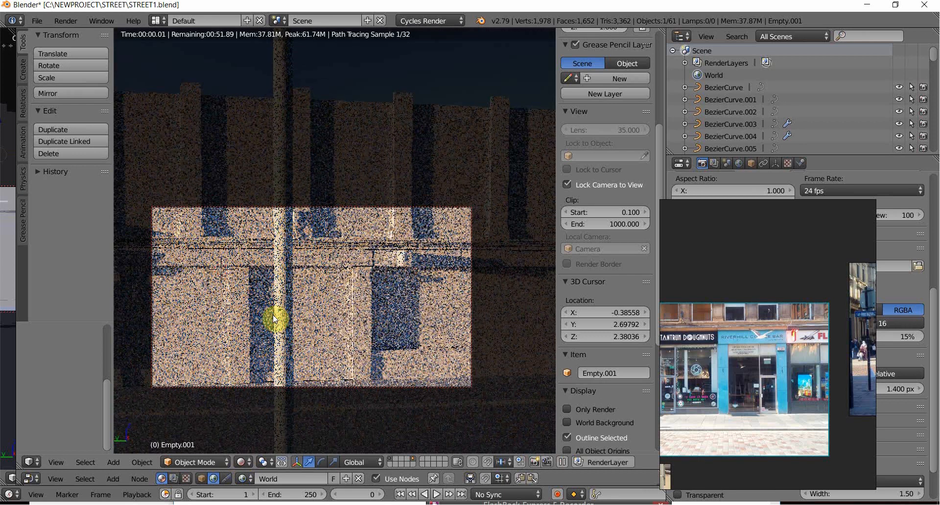
middle_click_drag(272, 315, 182, 283, "ctrl")
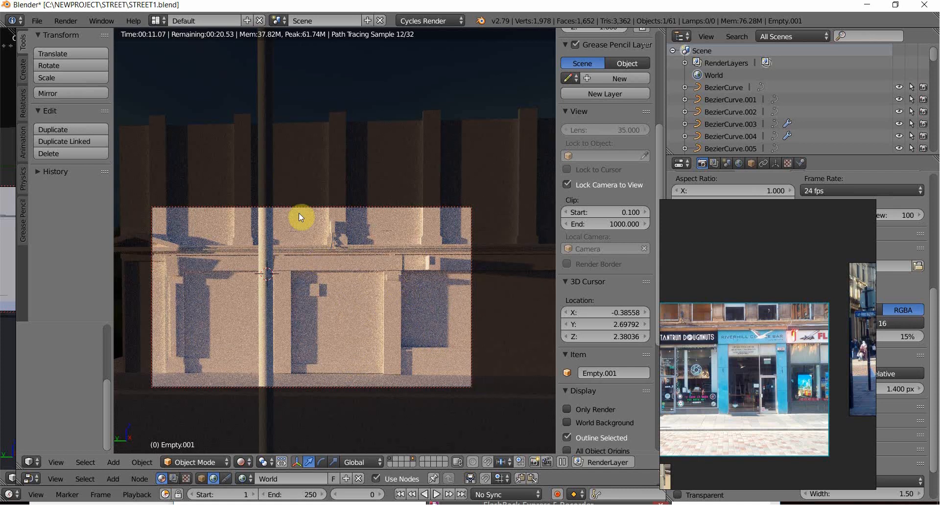
Place the 3D cursor just outside the camera frame beside the shopfront and shrink the floating reference image window to uncover the render properties.
left_click(325, 211)
left_click(456, 289)
left_click(499, 330)
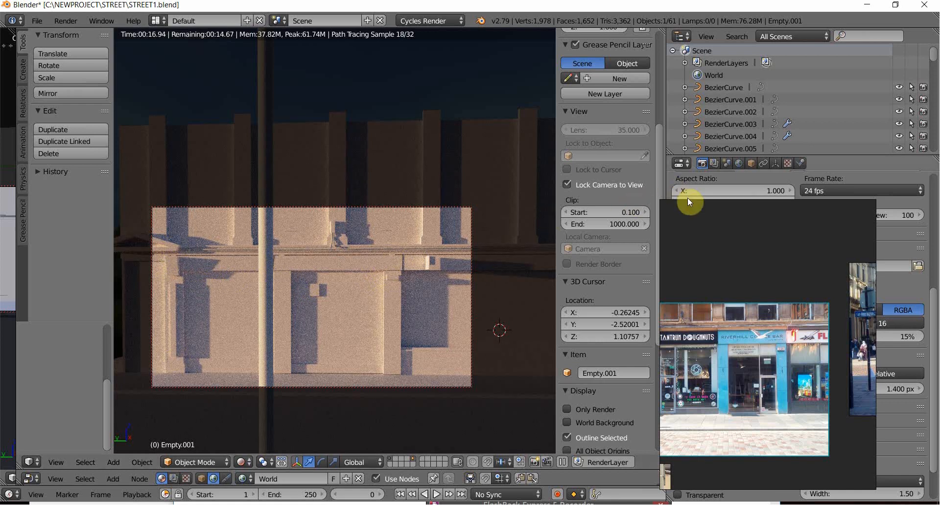
left_click_drag(686, 200, 686, 439)
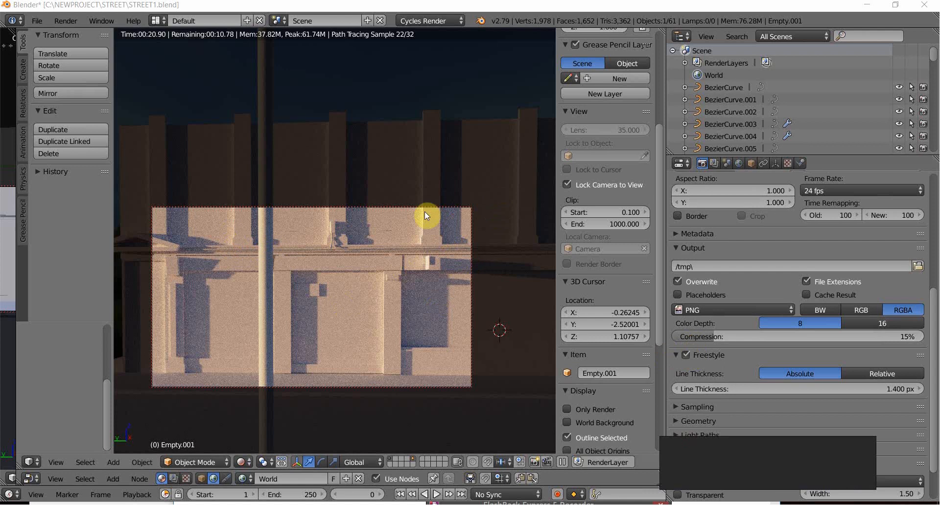
Turn the 3D viewport into a Node Editor and bring the World node tree into view.
left_click(32, 462)
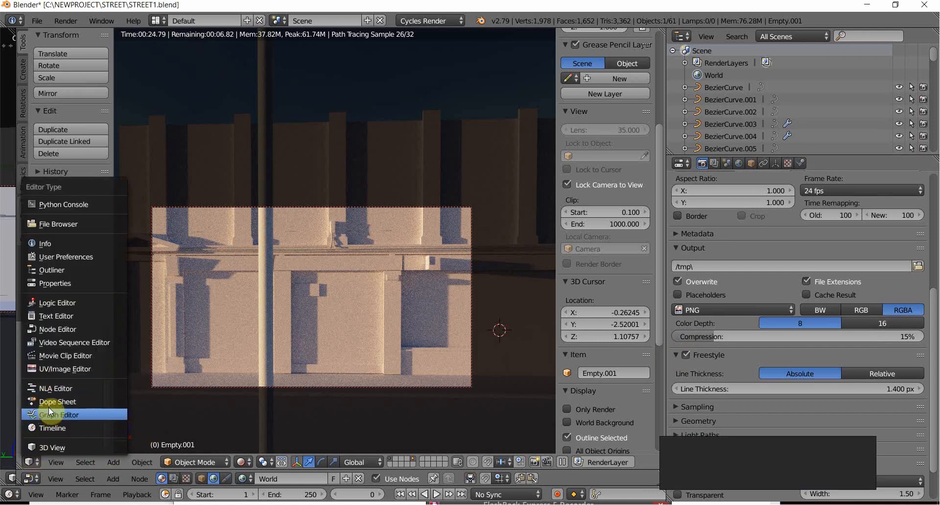
left_click(57, 330)
middle_click_drag(309, 324, 274, 311)
scroll(263, 348, "up", 3)
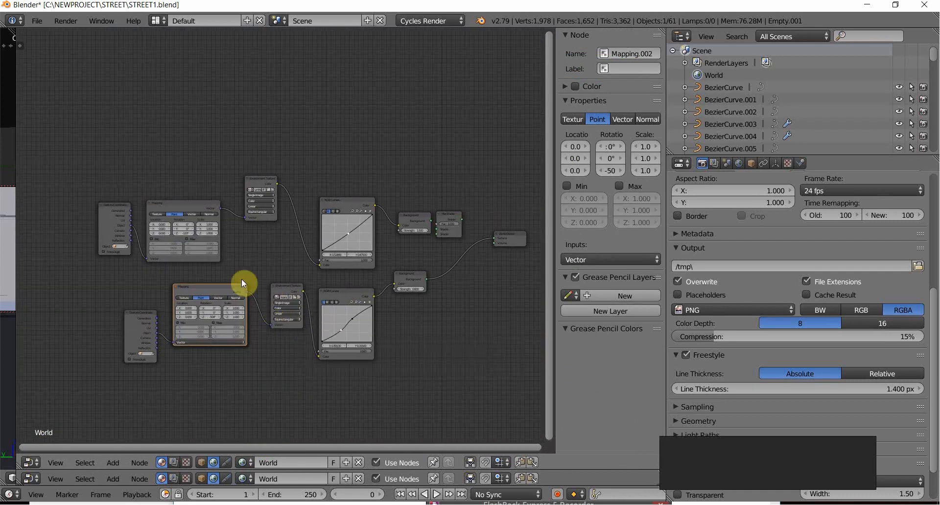
Examine the World's two environment lighting branches, including their Mapping, Environment Texture, RGB Curves and Background nodes.
scroll(231, 306, "up", 1)
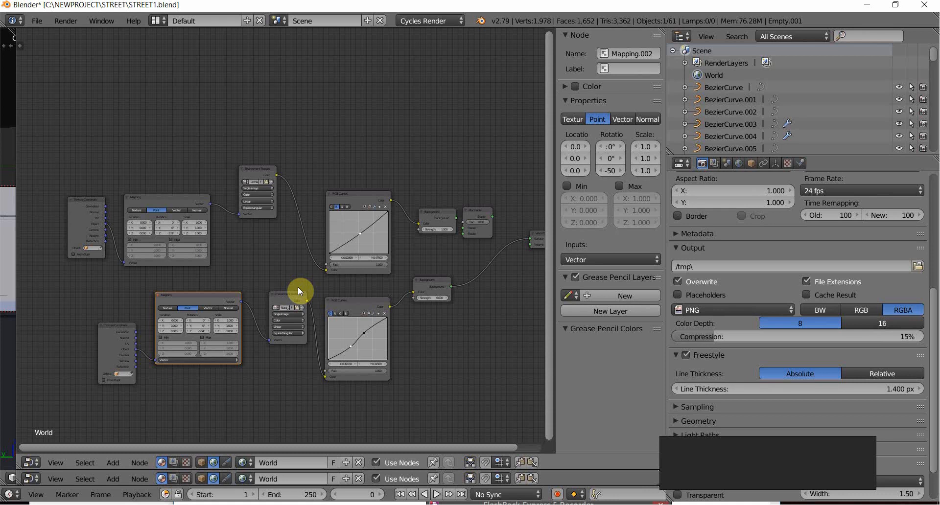
middle_click_drag(234, 297, 320, 322)
scroll(298, 330, "up", 1)
scroll(299, 331, "up", 2)
middle_click_drag(324, 291, 425, 301)
scroll(403, 304, "up", 3)
middle_click_drag(351, 289, 287, 286)
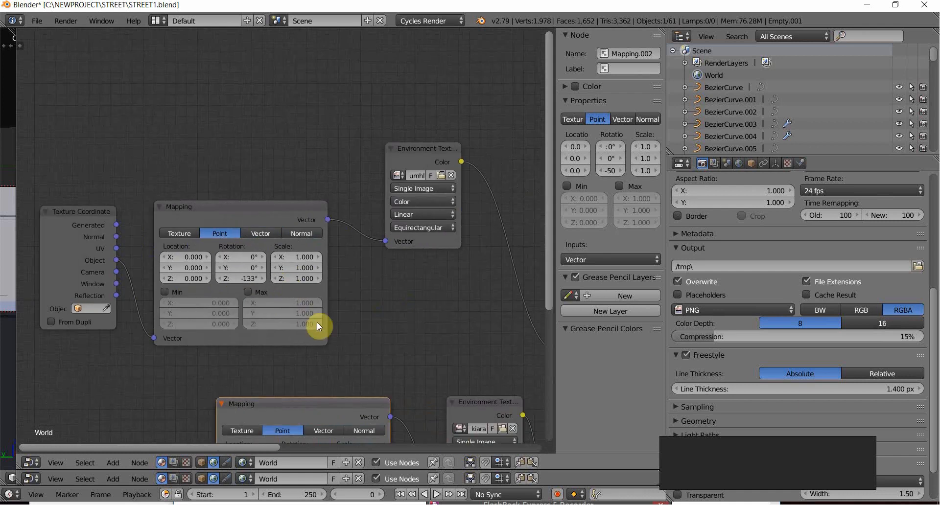
scroll(323, 326, "down", 3)
scroll(303, 327, "down", 1)
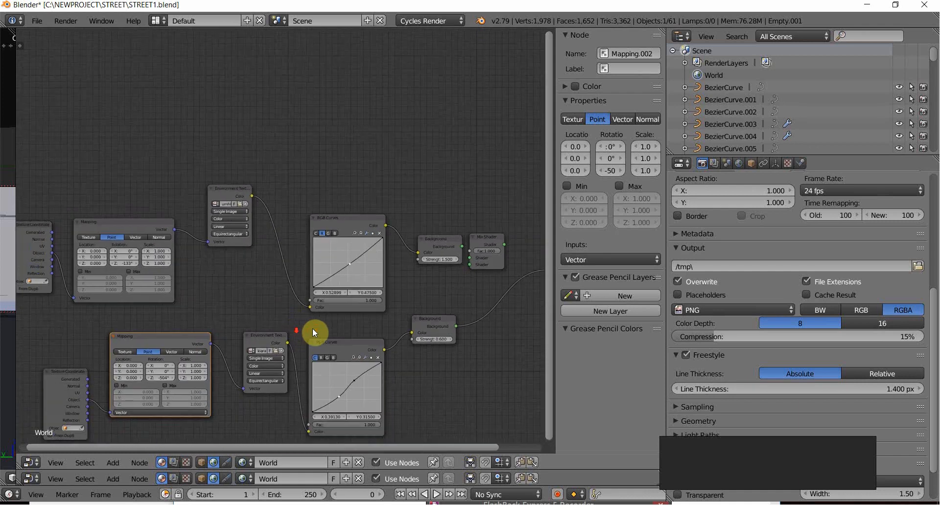
middle_click_drag(279, 329, 274, 305)
scroll(336, 284, "up", 2)
scroll(335, 304, "up", 2)
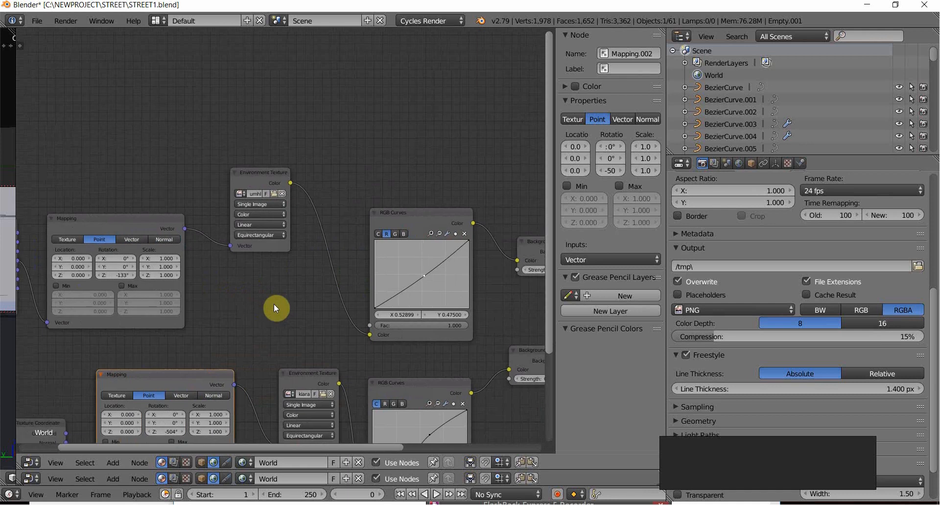
Select the upper branch's Mapping node with the -133° Z rotation and follow its links through to the Background node.
scroll(269, 312, "down", 1)
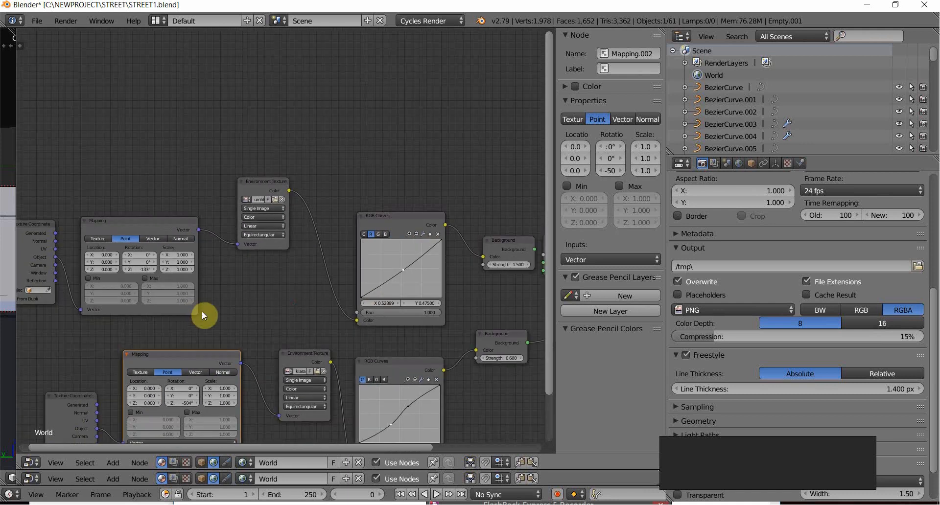
middle_click_drag(207, 309, 143, 321)
scroll(351, 303, "up", 2)
left_click(340, 300)
scroll(337, 299, "up", 2)
scroll(245, 307, "down", 2)
scroll(245, 313, "down", 3)
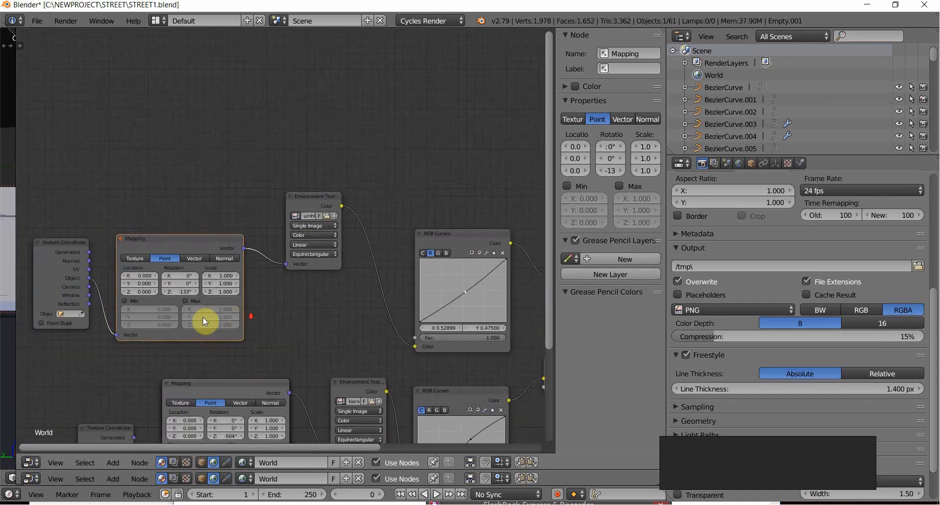
middle_click_drag(198, 284, 175, 312)
scroll(327, 295, "up", 2)
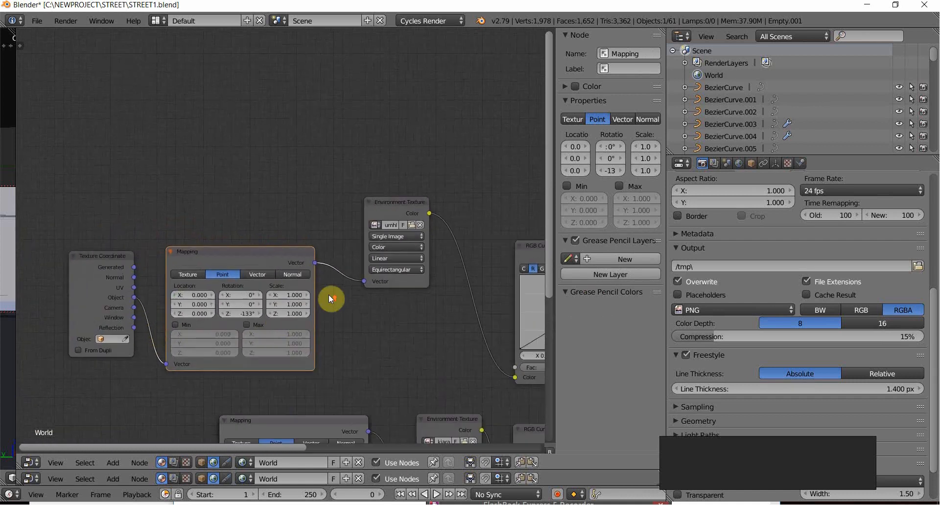
middle_click_drag(446, 230, 208, 243)
middle_click_drag(362, 261, 386, 231)
scroll(138, 324, "down", 3)
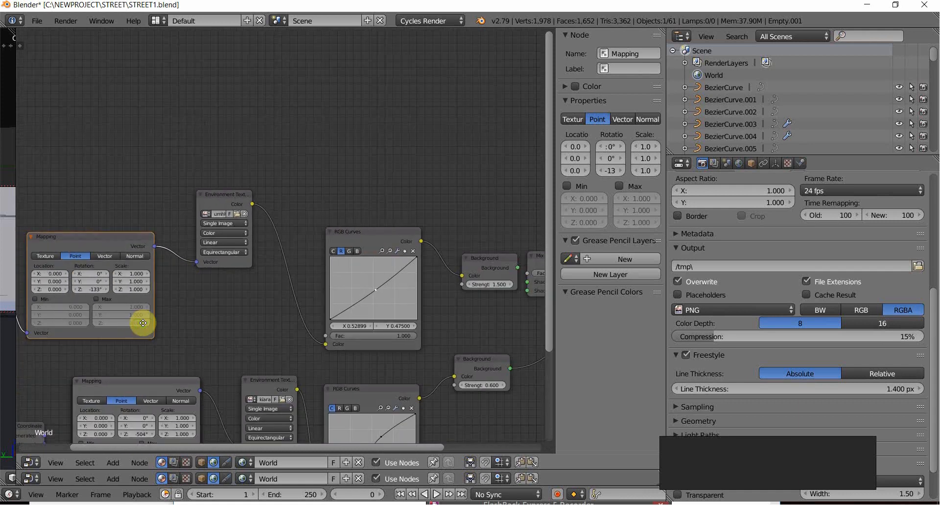
middle_click_drag(138, 321, 213, 302)
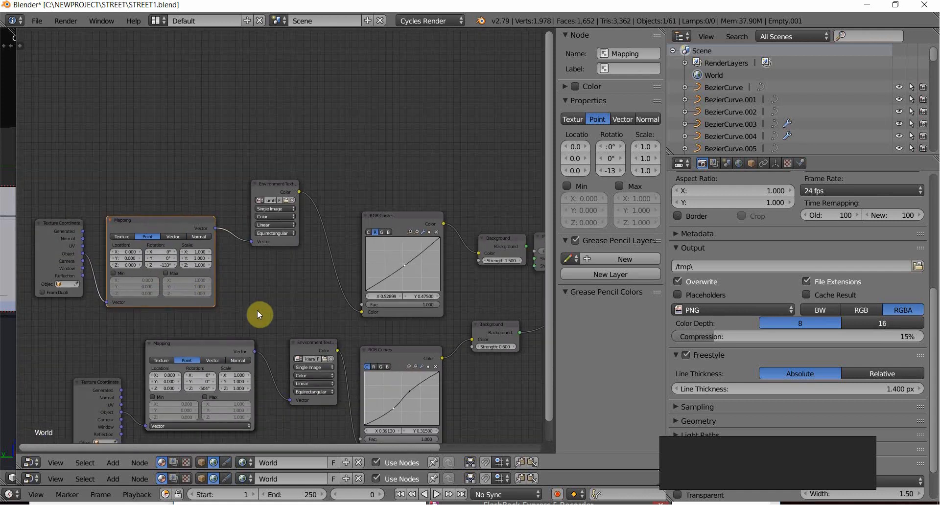
Select the upper branch's Environment Texture node to inspect its HDR image settings.
middle_click_drag(257, 316, 309, 319)
scroll(340, 299, "down", 2)
middle_click_drag(327, 240, 293, 282)
key("a")
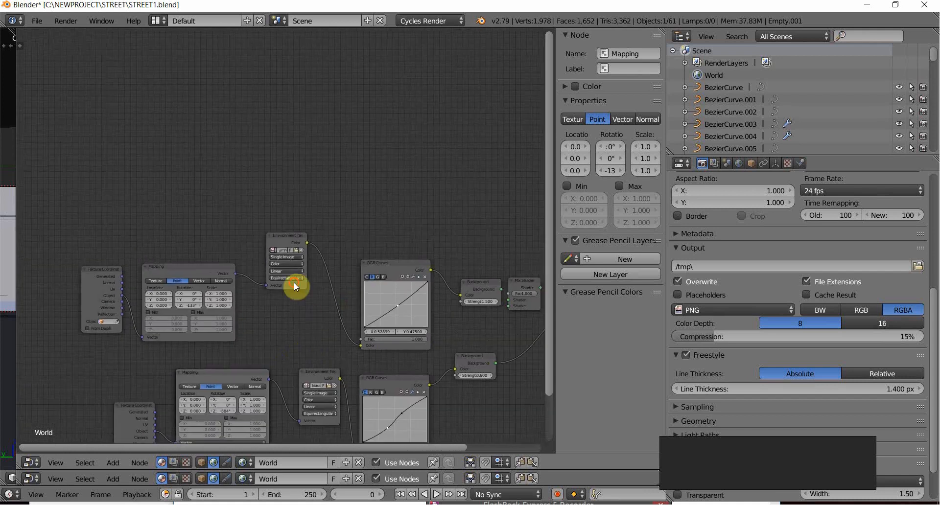
left_click(294, 283)
scroll(361, 241, "up", 2)
middle_click_drag(296, 316, 296, 279)
scroll(309, 295, "down", 1)
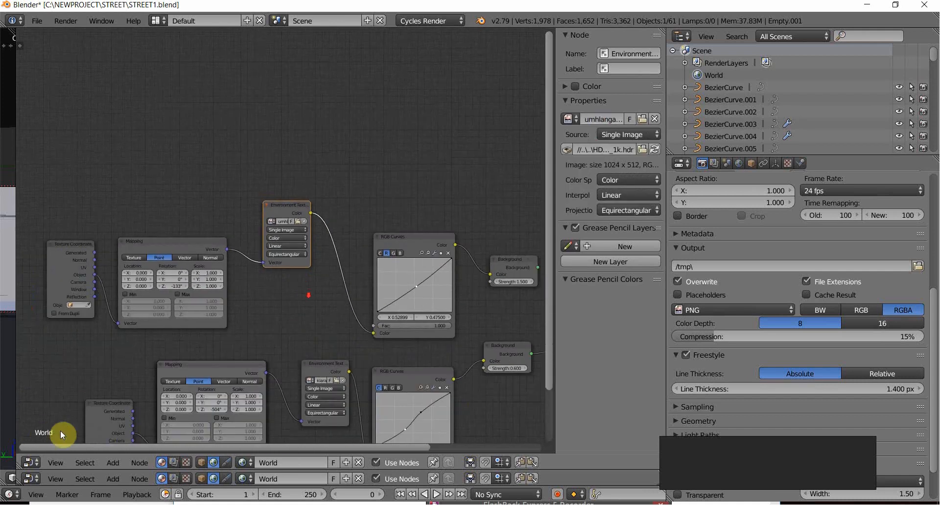
Turn the Node Editor back into a 3D viewport and place the 3D cursor on the shopfront's cornice, just beside the pole.
left_click(30, 464)
left_click(51, 445)
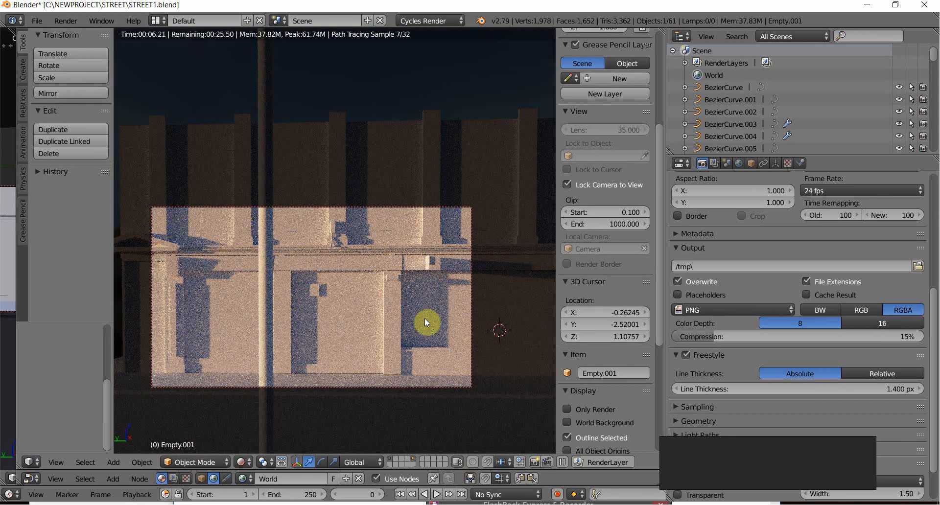
left_click(239, 247)
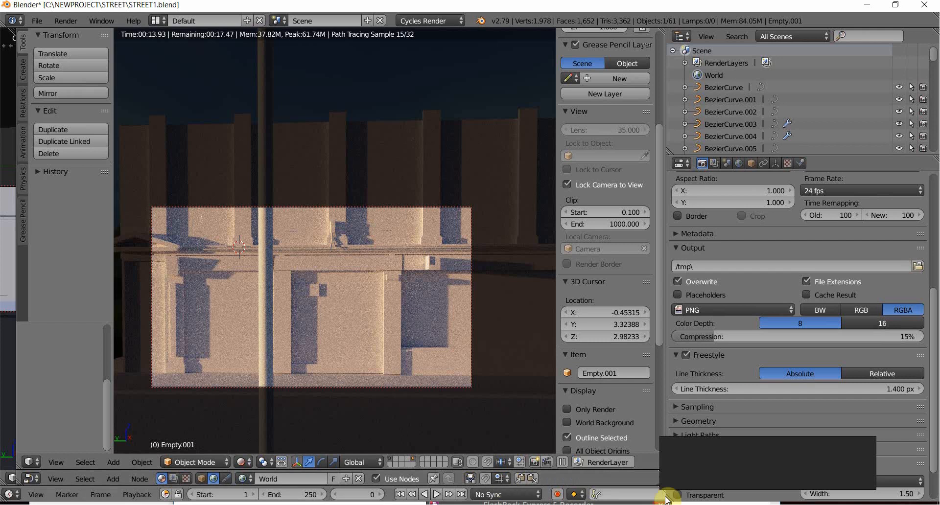
Enlarge the floating reference window and examine the shopfront and street-pole photos.
left_click_drag(691, 438, 587, 29)
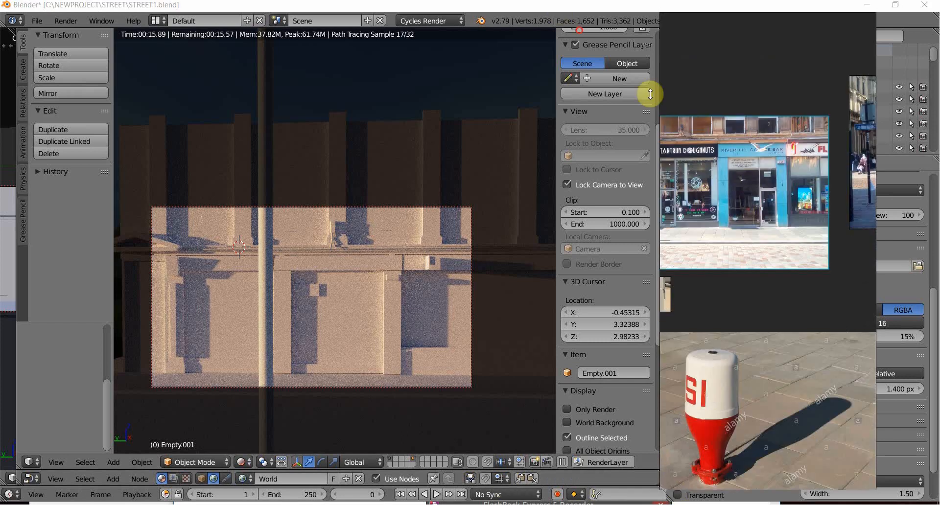
scroll(778, 220, "down", 3)
scroll(786, 237, "up", 7)
scroll(727, 260, "down", 4)
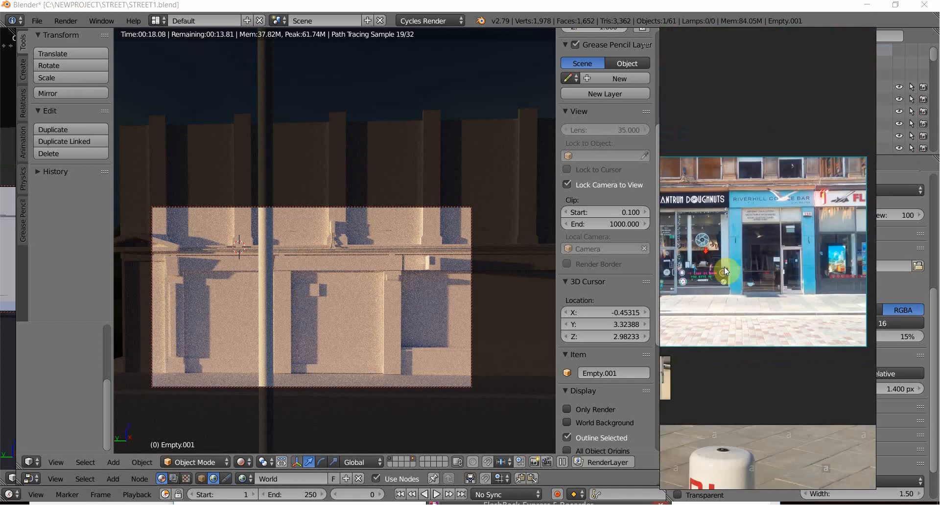
middle_click_drag(788, 265, 723, 251)
middle_click_drag(849, 240, 750, 231)
scroll(763, 230, "up", 3)
scroll(772, 232, "down", 4)
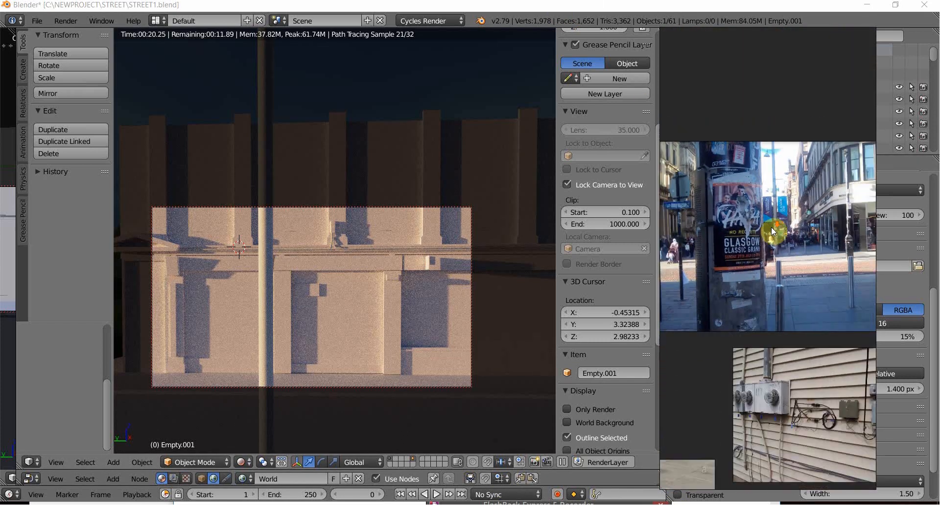
Examine the reference photo of the wall-mounted electric meter and its hanging cables up close.
middle_click_drag(771, 314, 716, 271)
scroll(779, 266, "up", 4)
scroll(768, 263, "up", 1)
scroll(768, 263, "up", 3)
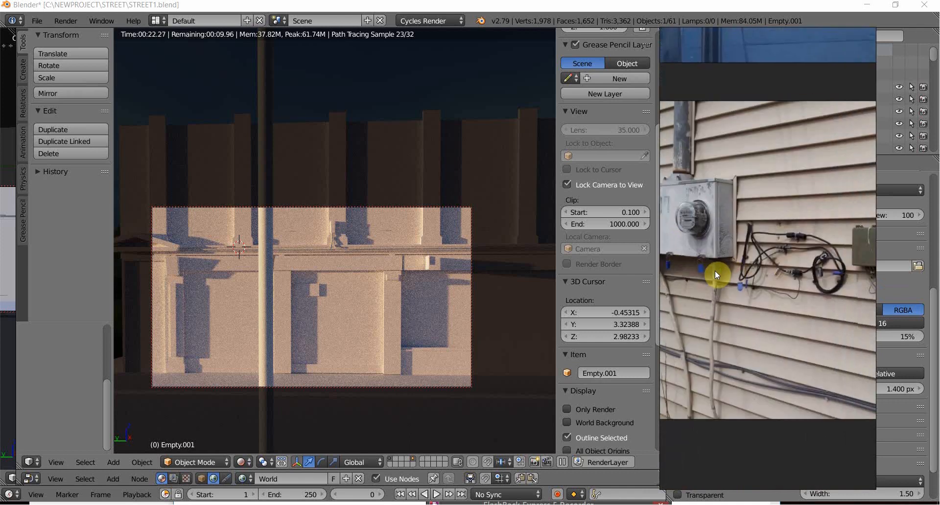
scroll(742, 270, "down", 3)
middle_click_drag(795, 298, 868, 239)
middle_click_drag(729, 282, 765, 259)
scroll(713, 277, "down", 2)
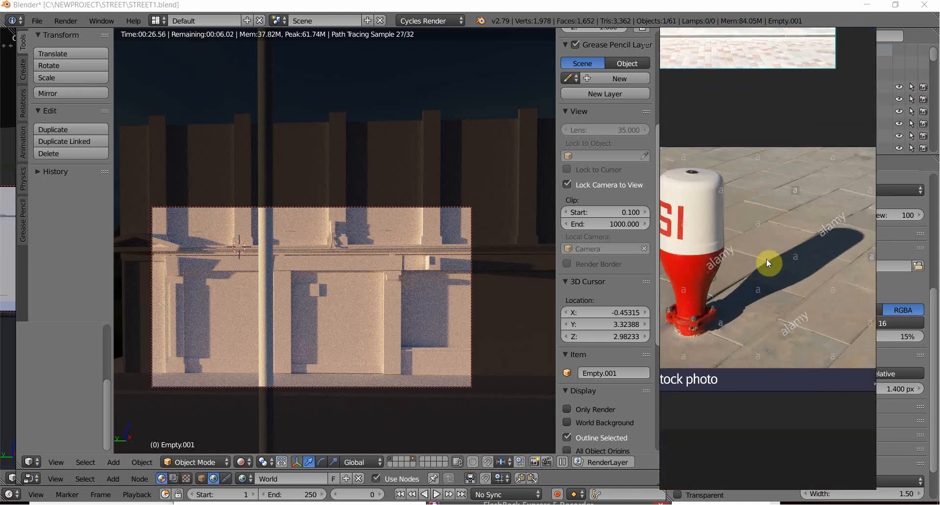
Examine the red-and-white bollard and its cast shadow, and the green pedestrian signal reference.
middle_click_drag(671, 239, 768, 332)
scroll(742, 276, "up", 1)
scroll(688, 196, "up", 3)
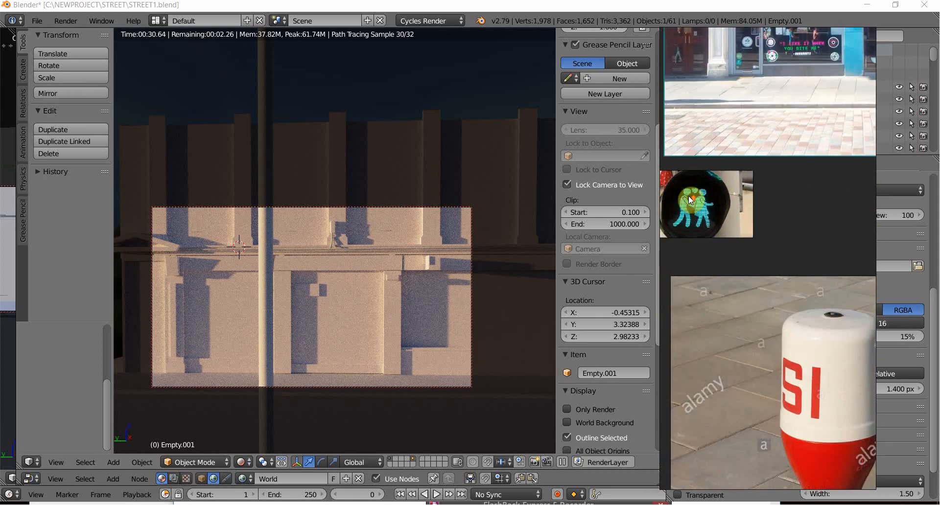
middle_click_drag(689, 196, 730, 213)
scroll(738, 245, "down", 6)
middle_click_drag(747, 270, 835, 265)
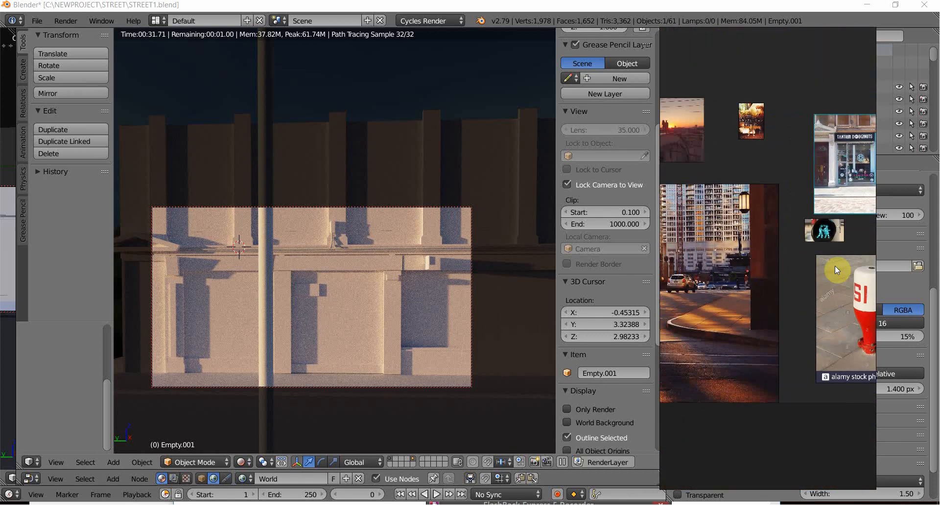
Examine the warm sunset references, including the backlit street crossing and the bridge silhouette photo.
scroll(716, 299, "up", 1)
middle_click_drag(716, 299, 821, 343)
scroll(788, 306, "down", 3)
scroll(788, 305, "down", 1)
scroll(788, 276, "up", 6)
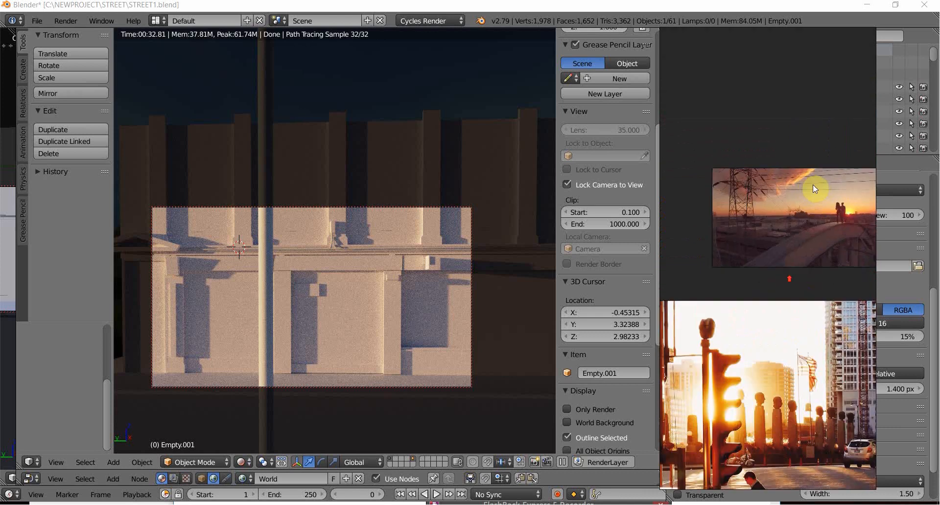
middle_click_drag(812, 184, 754, 231)
scroll(746, 287, "down", 7)
middle_click_drag(762, 283, 841, 230)
middle_click_drag(713, 274, 788, 300)
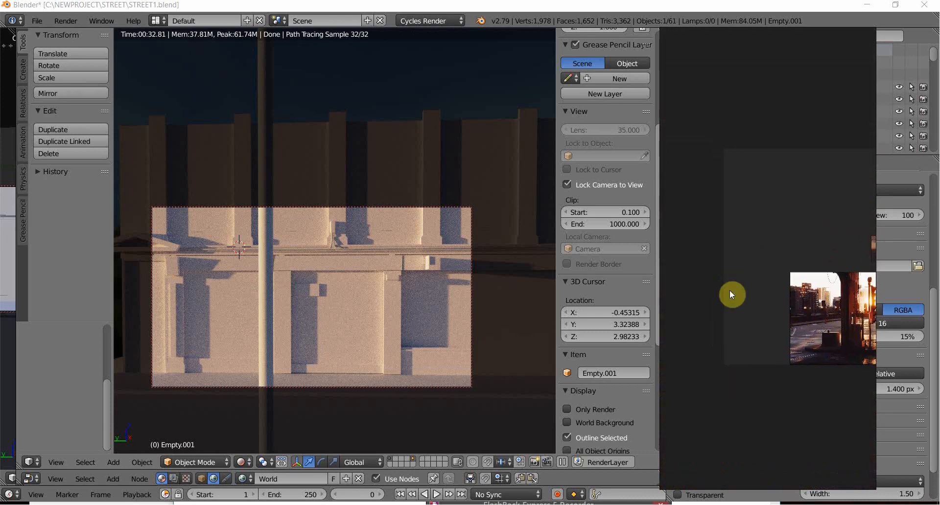
middle_click_drag(868, 327, 694, 316)
Widen the reference window and frame the sunset, shopfront and bollard photos together.
left_click_drag(661, 196, 370, 212)
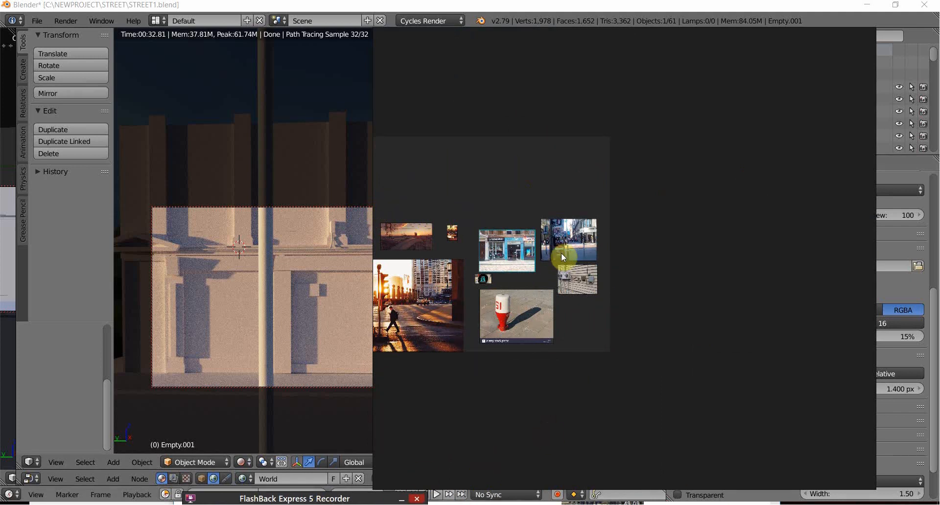
middle_click_drag(583, 292, 721, 300)
scroll(510, 295, "up", 4)
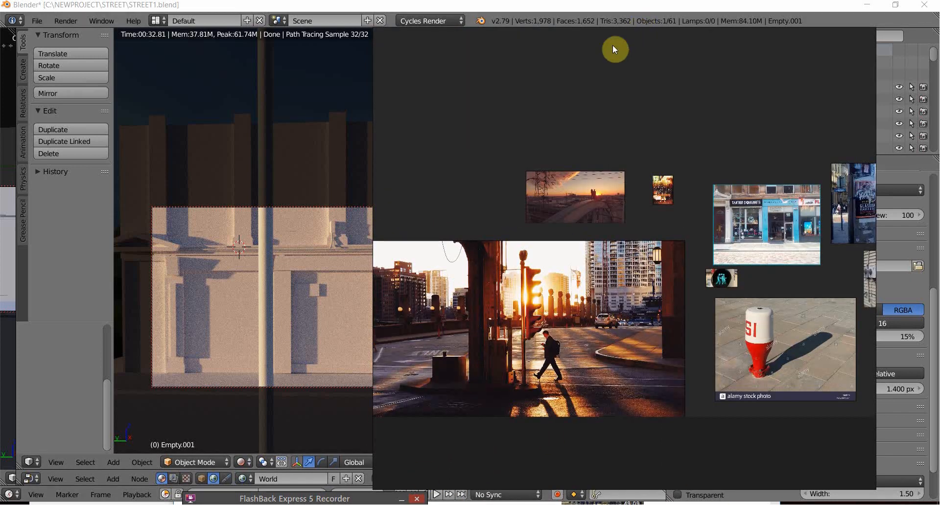
Shrink the reference window to a small block clear of the viewport and set the Freestyle line thickness to 0.000 px.
left_click_drag(593, 28, 761, 349)
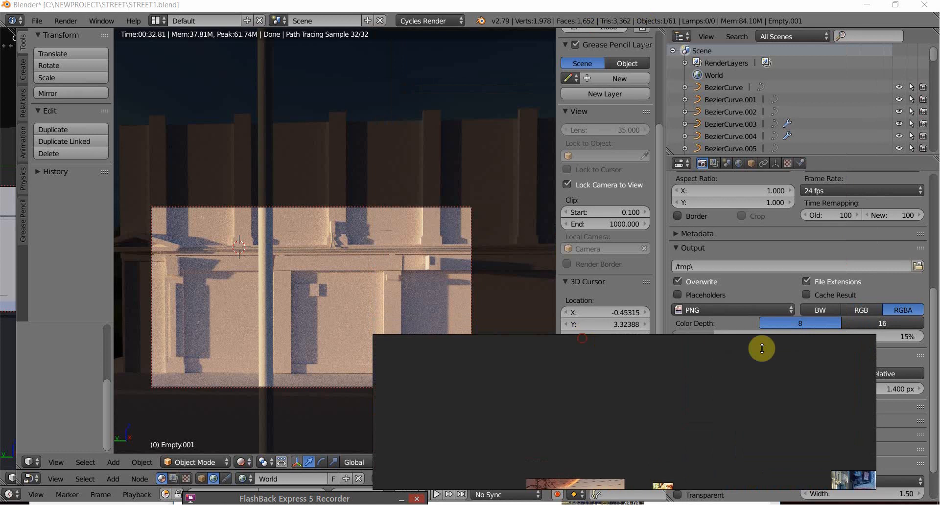
left_click_drag(881, 387, 803, 387)
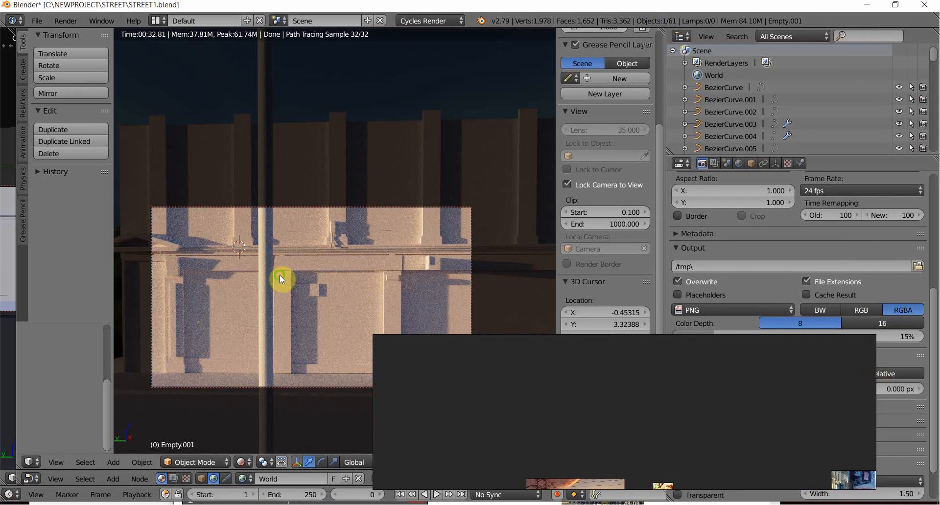
left_click_drag(468, 338, 493, 428)
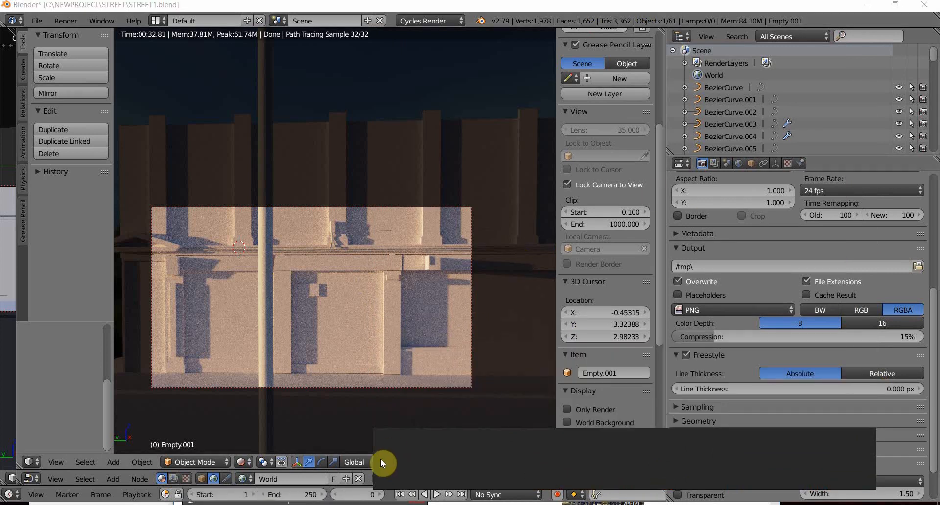
left_click_drag(374, 457, 797, 447)
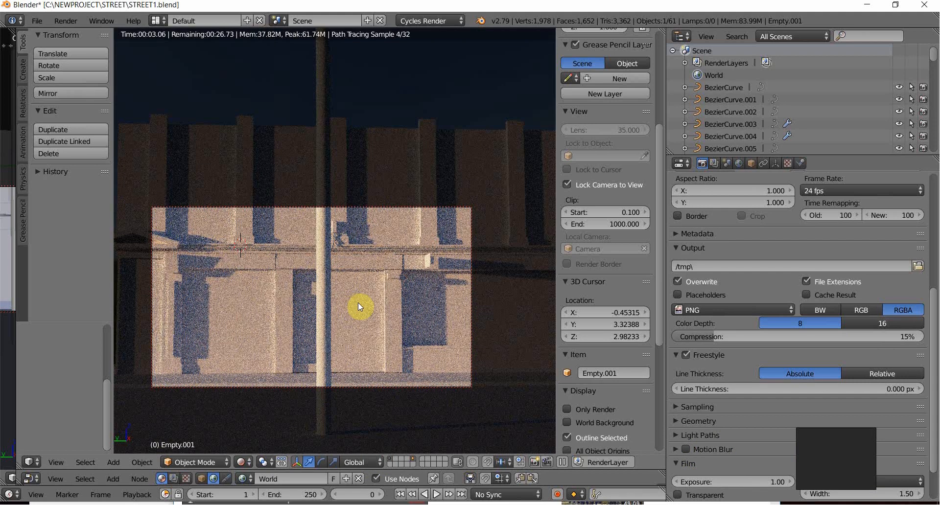
View the rendered building from farther back and from a straight-on view outside the camera against the environment background.
mouse_move(328, 304)
middle_mouse_down()
mouse_move(313, 318)
mouse_move(251, 333)
mouse_move(366, 324)
mouse_move(435, 349)
mouse_move(366, 328)
mouse_move(236, 326)
mouse_move(335, 341)
mouse_move(266, 324)
mouse_move(345, 337)
mouse_move(333, 321)
mouse_move(337, 336)
mouse_move(315, 325)
mouse_move(329, 314)
mouse_move(446, 308)
mouse_move(390, 329)
mouse_move(275, 299)
mouse_move(258, 320)
mouse_move(277, 296)
mouse_move(417, 300)
mouse_move(333, 297)
middle_mouse_up()
scroll(337, 336, "down", 3)
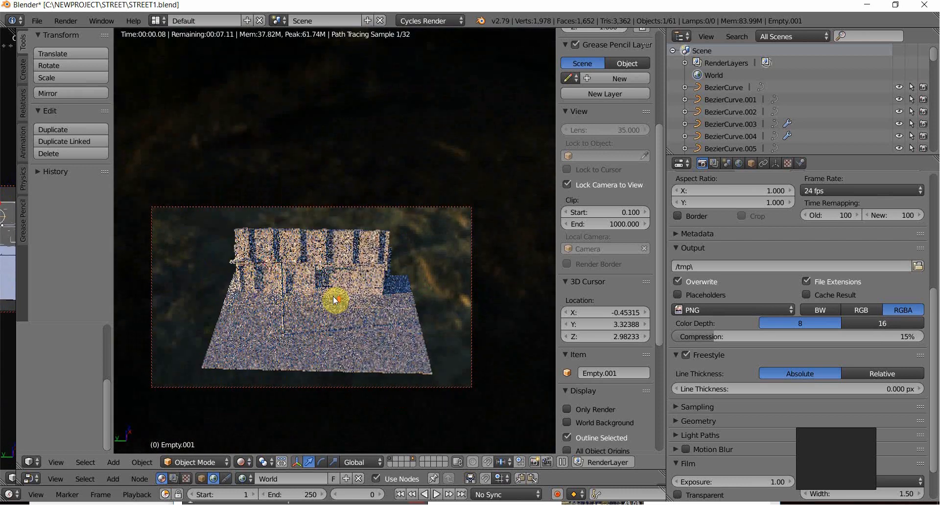
scroll(333, 297, "up", 2)
key("ctrl+KP_3")
scroll(323, 262, "up", 4)
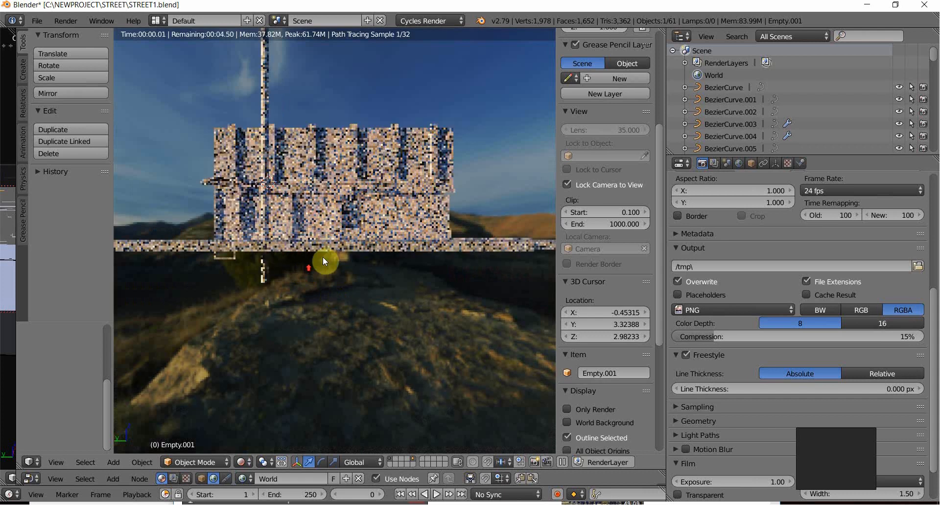
middle_click_drag(351, 239, 421, 263)
Return to the camera view and reframe it closely on the shopfronts with the pole's base in frame.
key("KP_0")
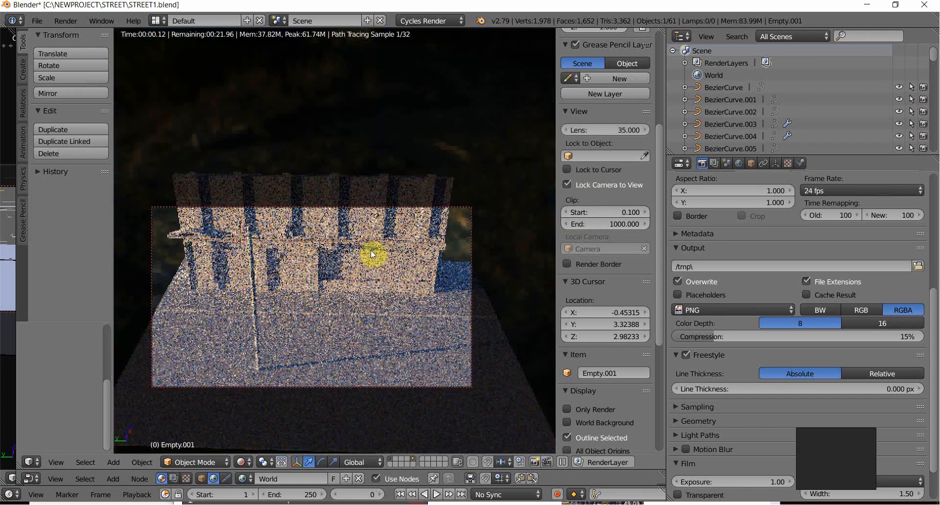
scroll(372, 253, "up", 3)
middle_click_drag(359, 238, 237, 268)
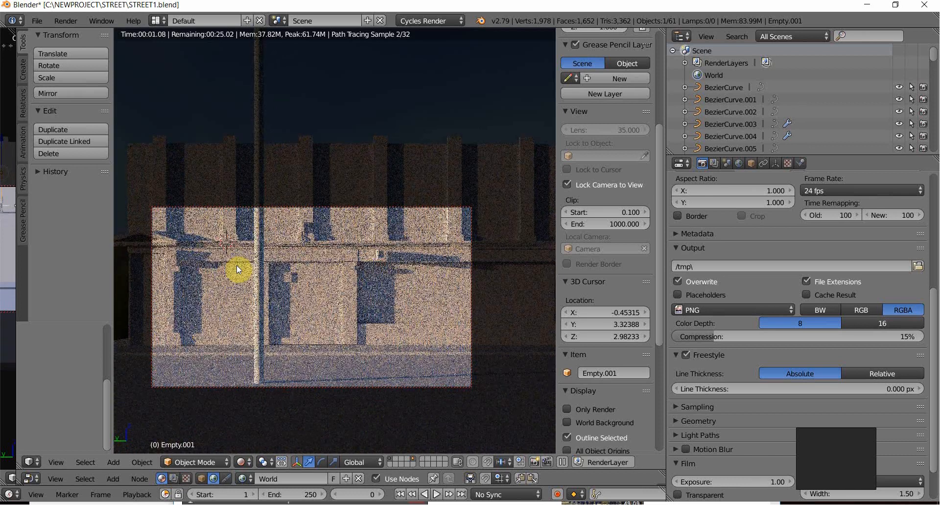